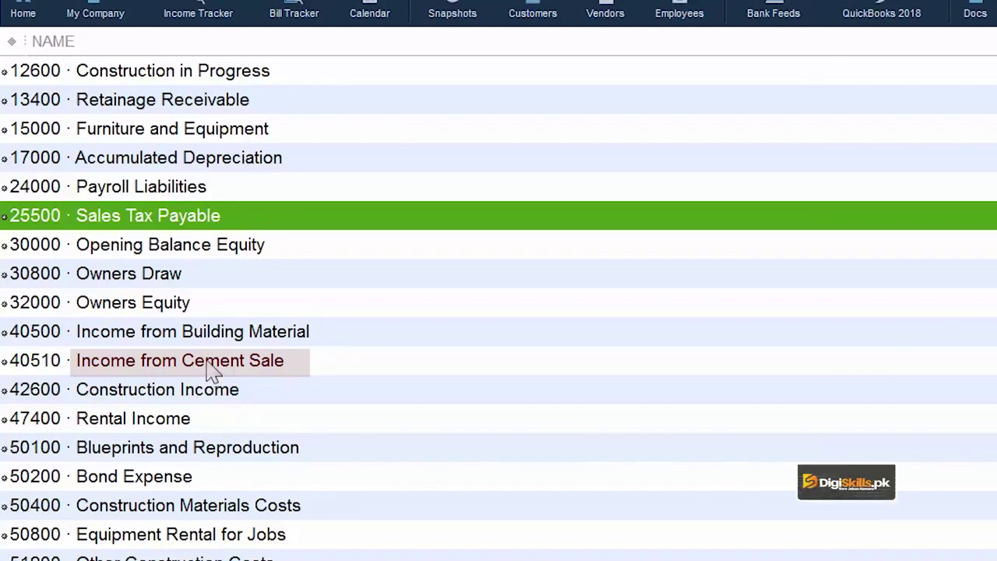
Rename account 40510 Income from Cement Sale as "Income Sale of Cement" and save the account.
right_click(210, 372)
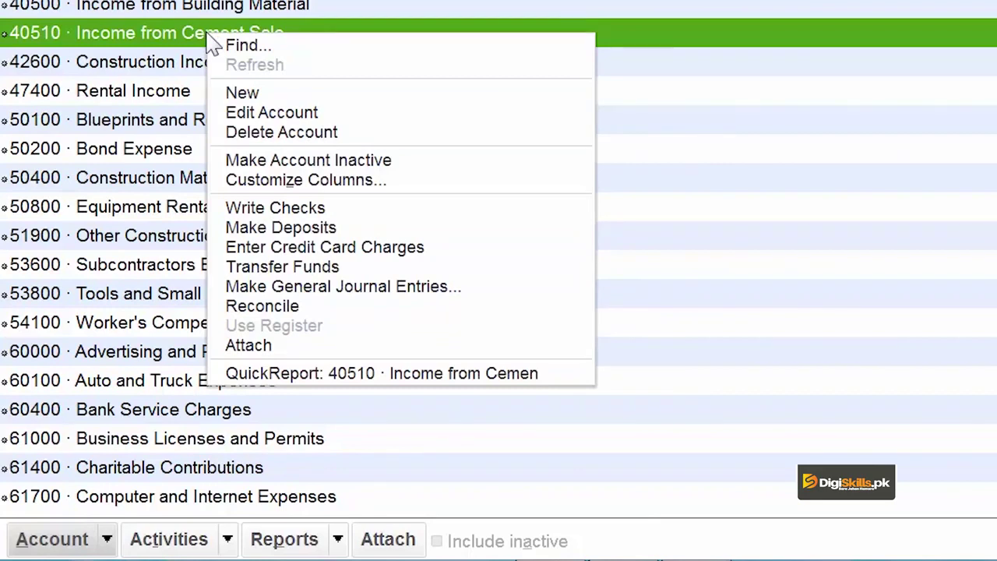
click(106, 539)
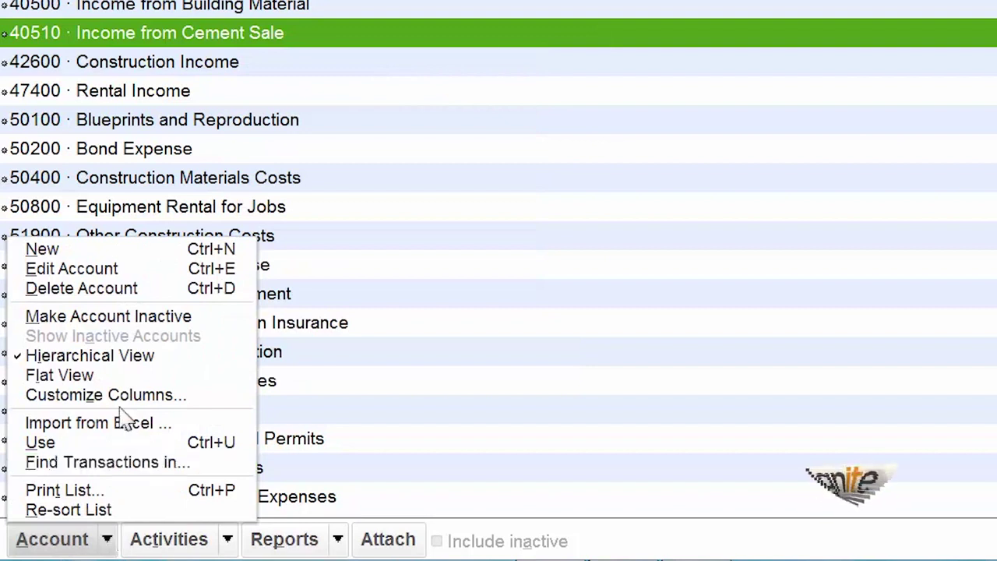
click(99, 276)
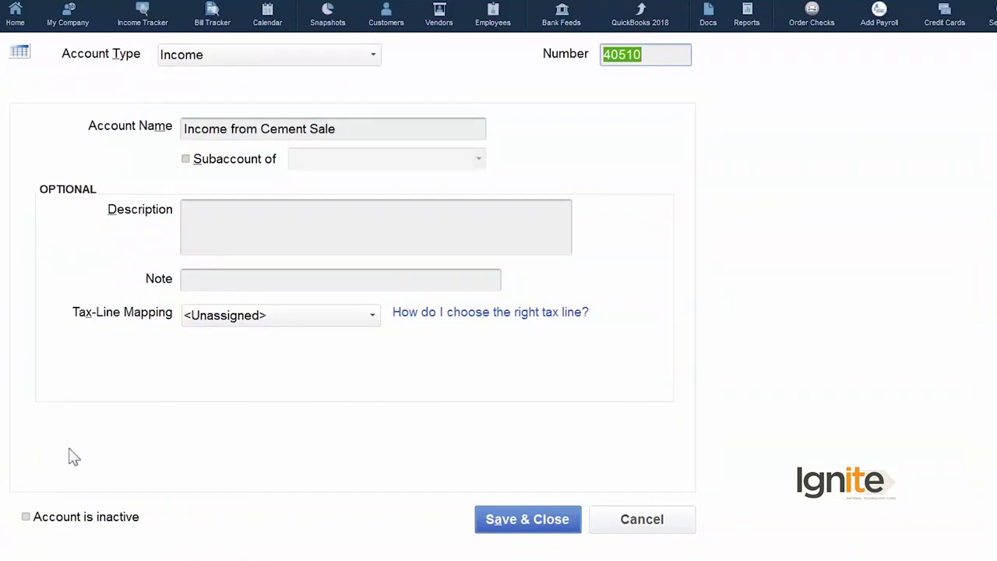
click(342, 130)
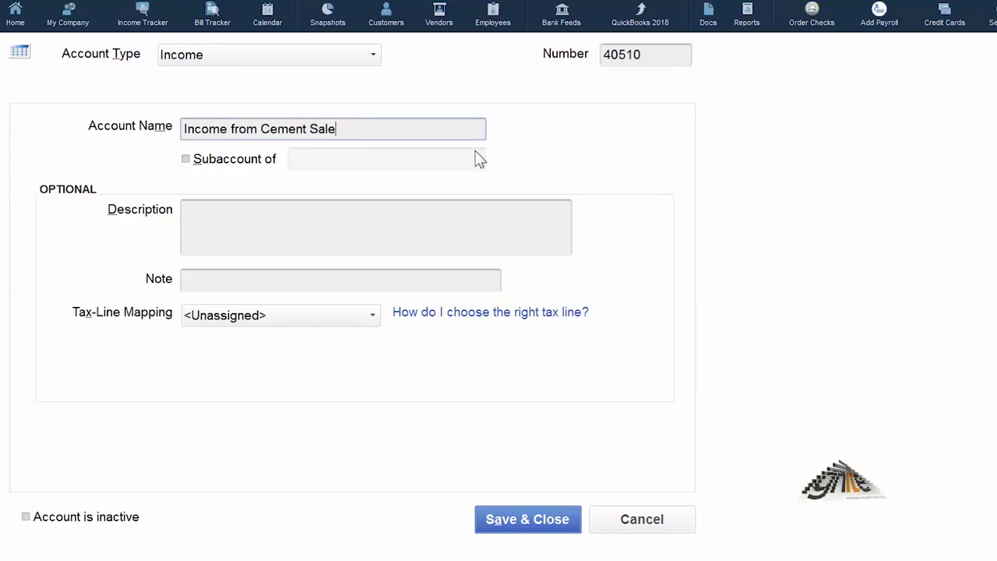
key(BackSpace)
key(BackSpace)
key(BackSpace)
key(BackSpace)
key(BackSpace)
key(BackSpace)
key(BackSpace)
key(BackSpace)
key(BackSpace)
key(BackSpace)
key(BackSpace)
key(BackSpace)
key(BackSpace)
key(BackSpace)
key(BackSpace)
key(BackSpace)
text(Sale of C)
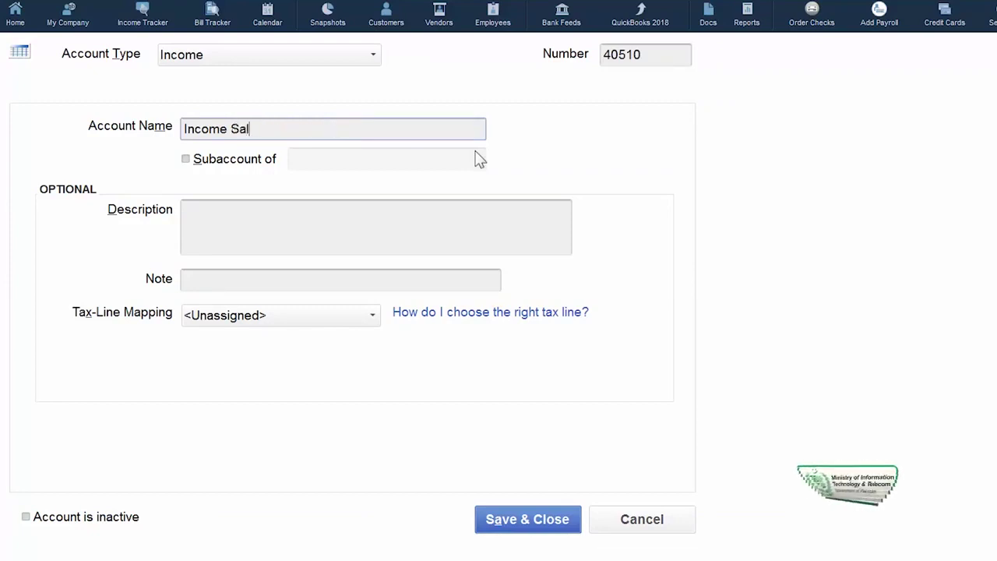
text(ement)
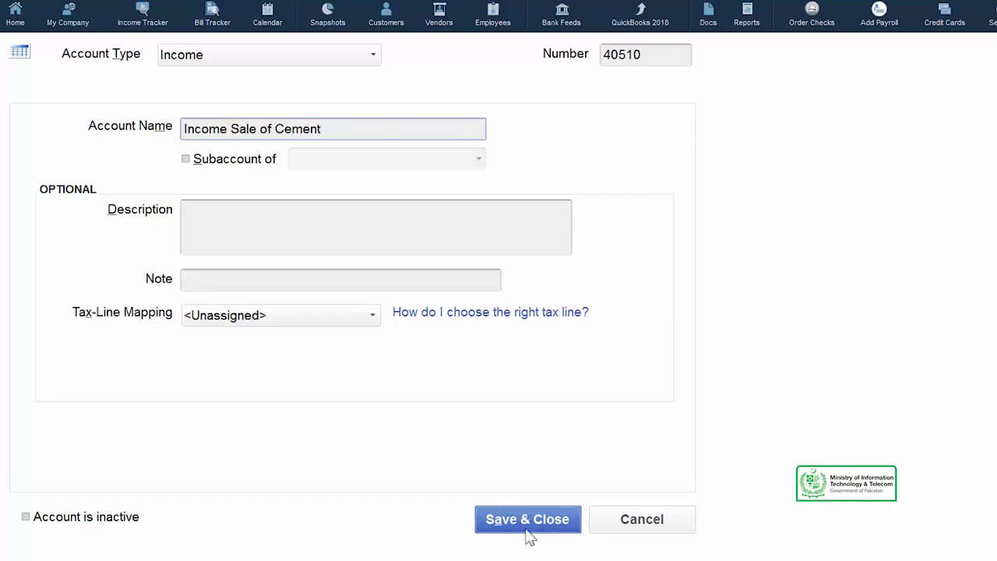
click(527, 531)
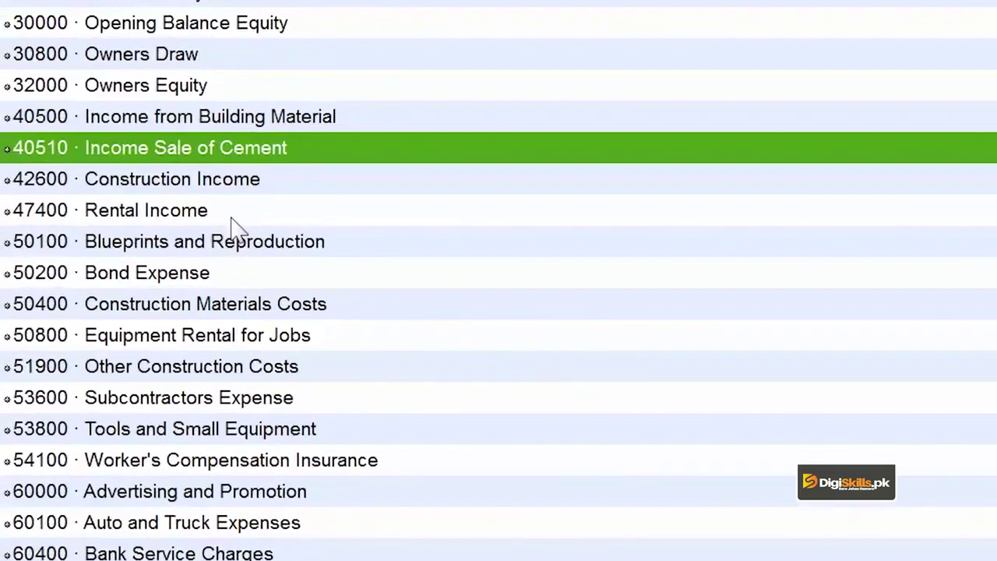
Rename account 47400 Rental Income as "Income form Rental Equipment" and save the account.
click(236, 222)
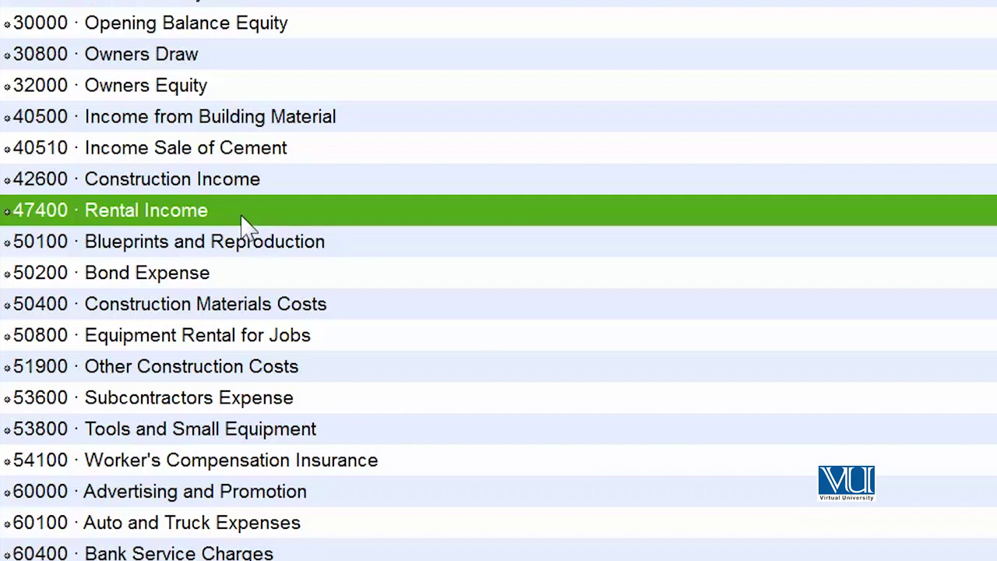
right_click(246, 226)
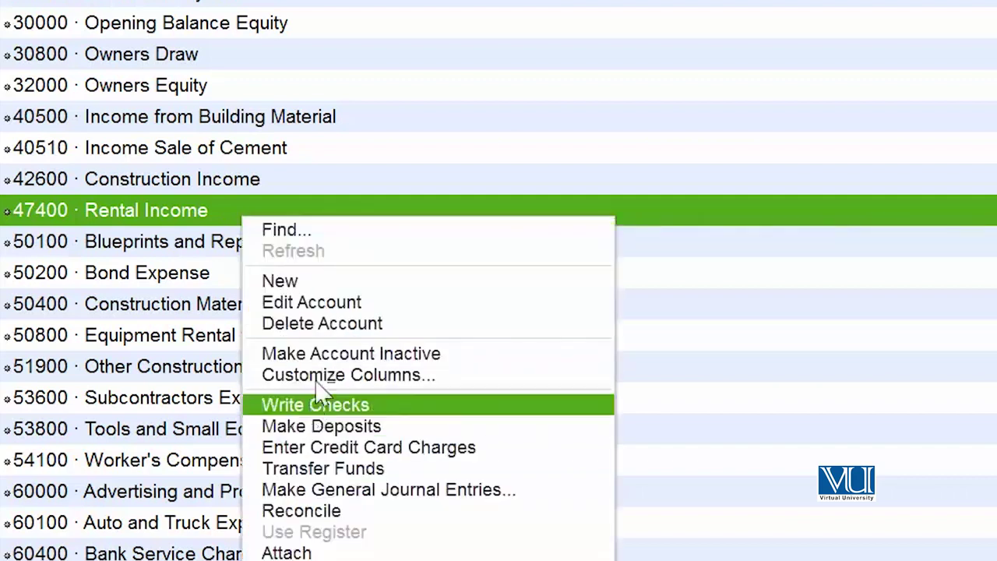
click(321, 301)
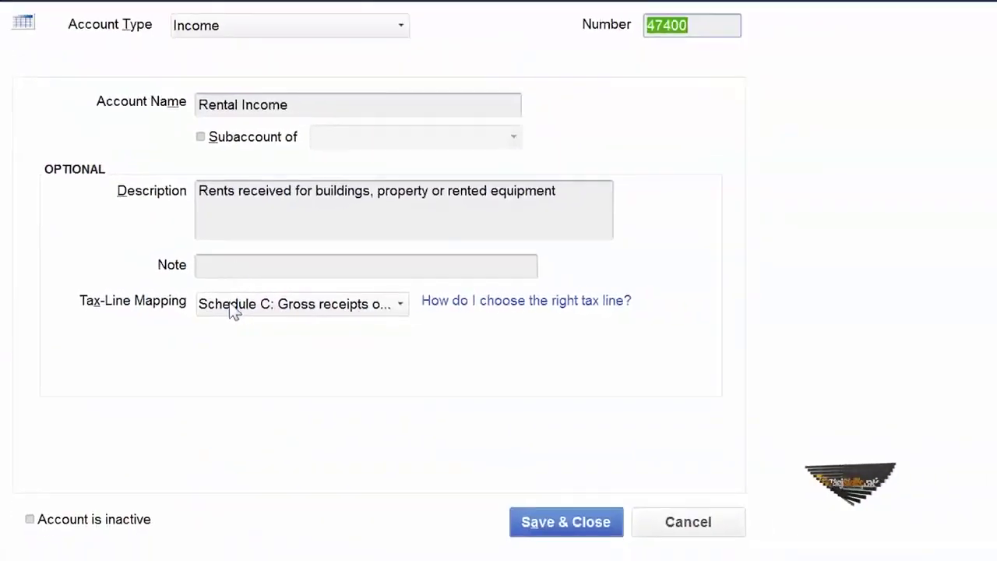
click(312, 107)
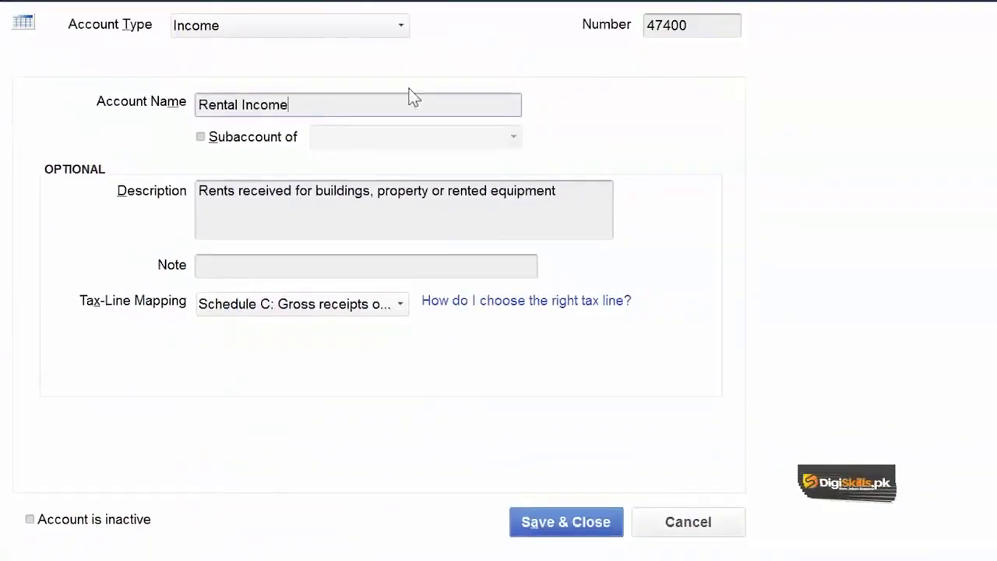
key(Left)
key(Left)
key(Left)
key(Left)
key(Left)
key(Left)
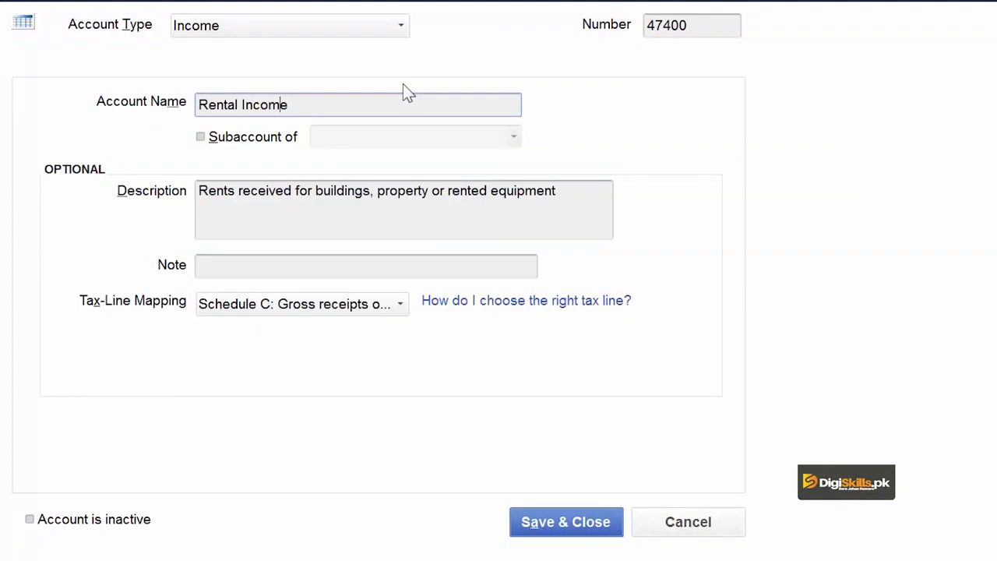
key(Home)
text(Income form)
key(Right)
key(Right)
key(Right)
key(Right)
key(Right)
key(Right)
key(Right)
text(Equipm)
key(Delete)
key(Delete)
key(Delete)
key(Delete)
key(Delete)
key(Delete)
text(ent)
click(563, 530)
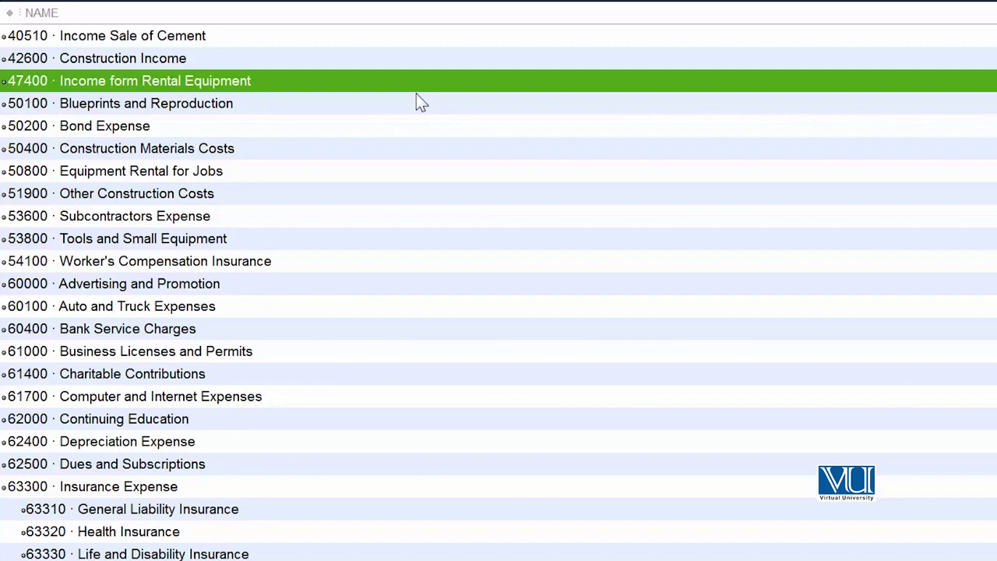
Rename account 40510 as "Income from building material", save it, and agree to merge it with the existing account of that name.
scroll(416, 95, up, 1)
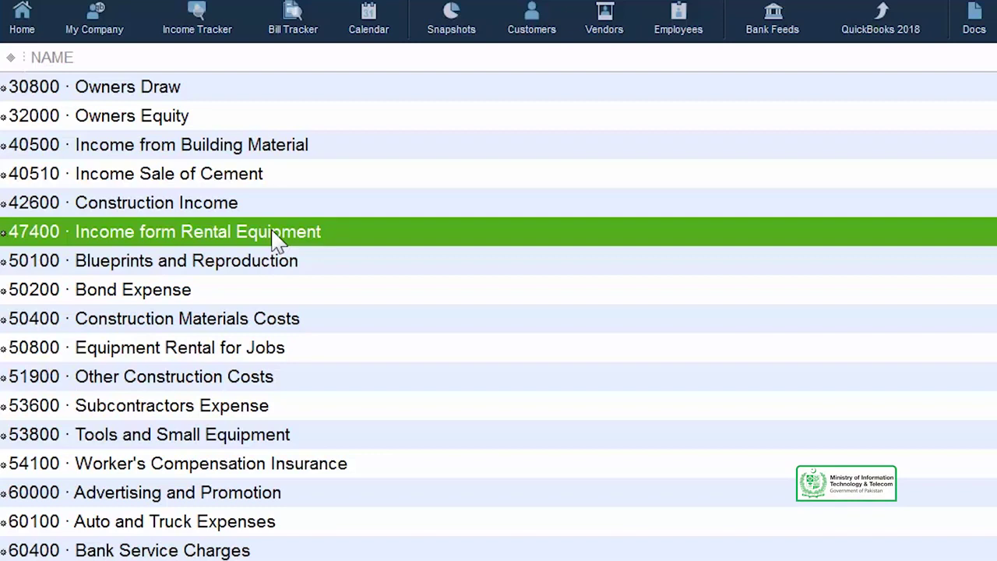
click(310, 149)
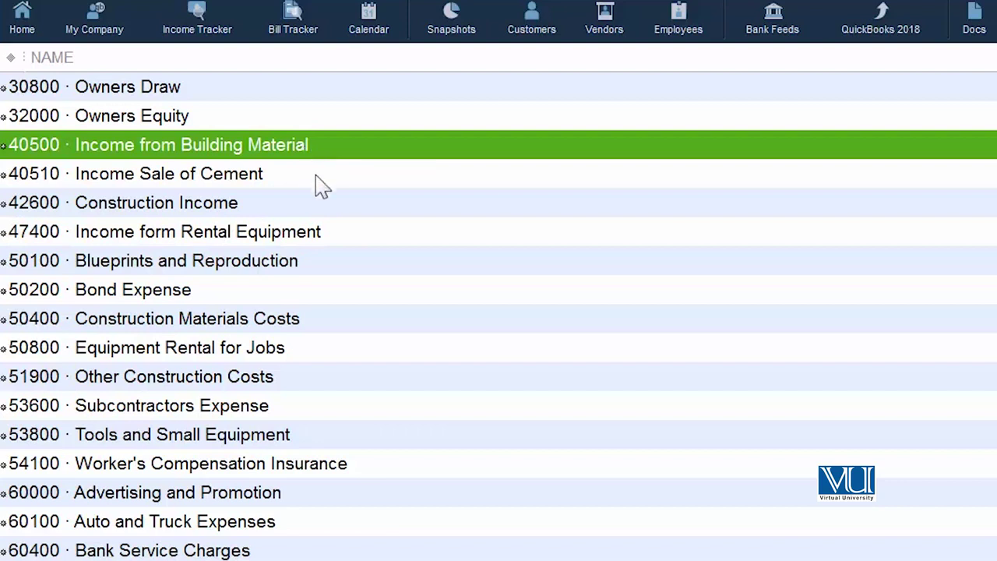
click(320, 181)
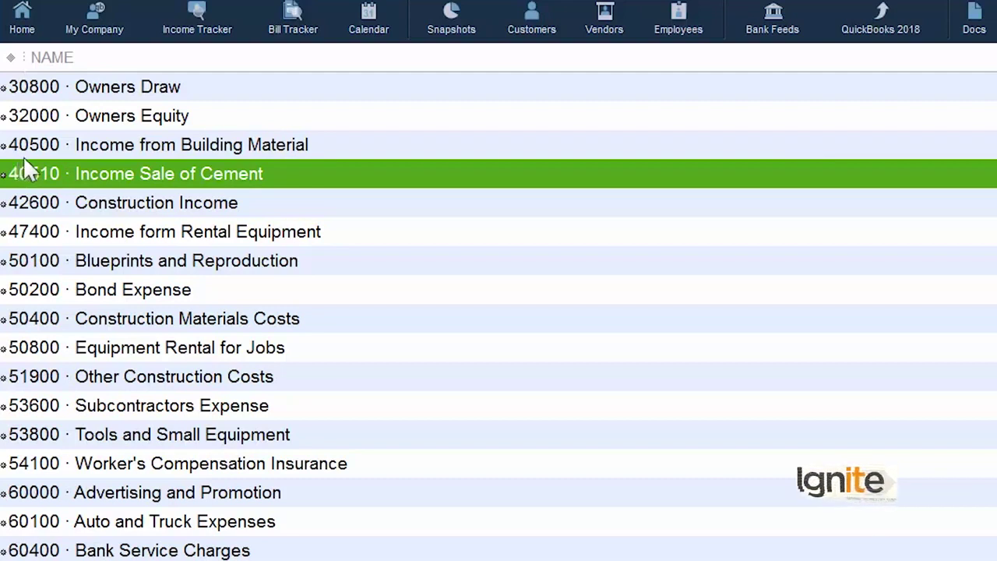
right_click(258, 178)
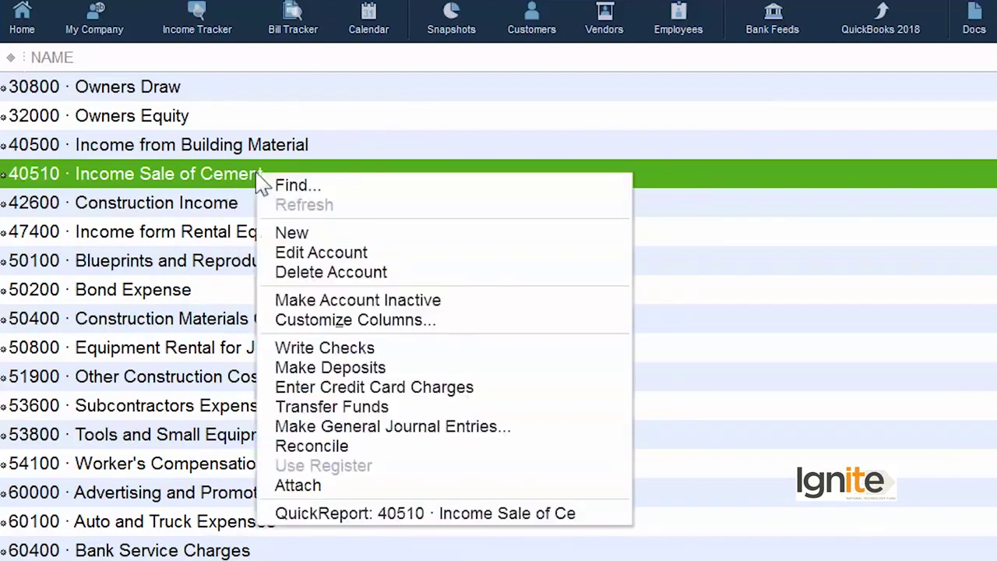
click(375, 252)
drag(444, 174, 323, 190)
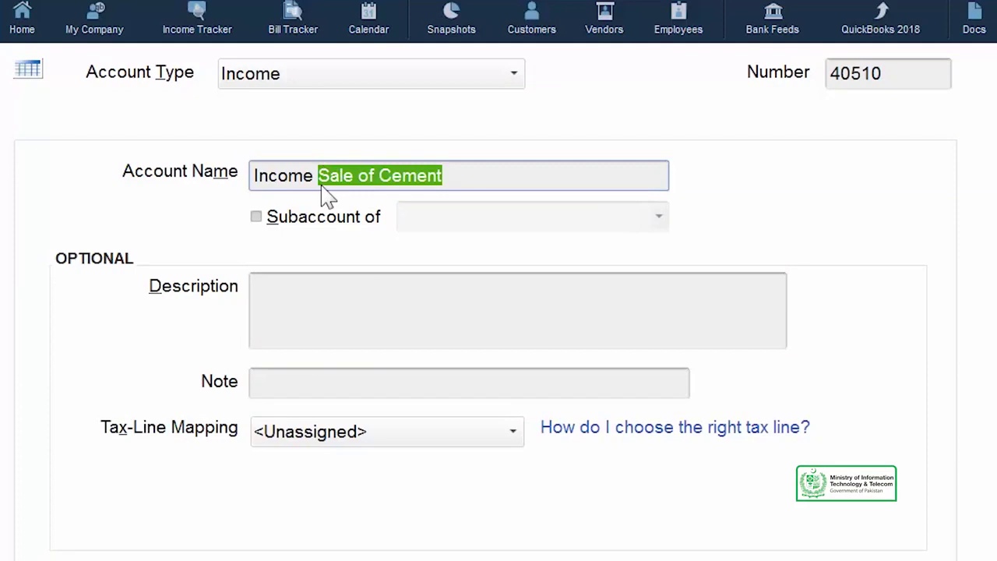
text(from building ma)
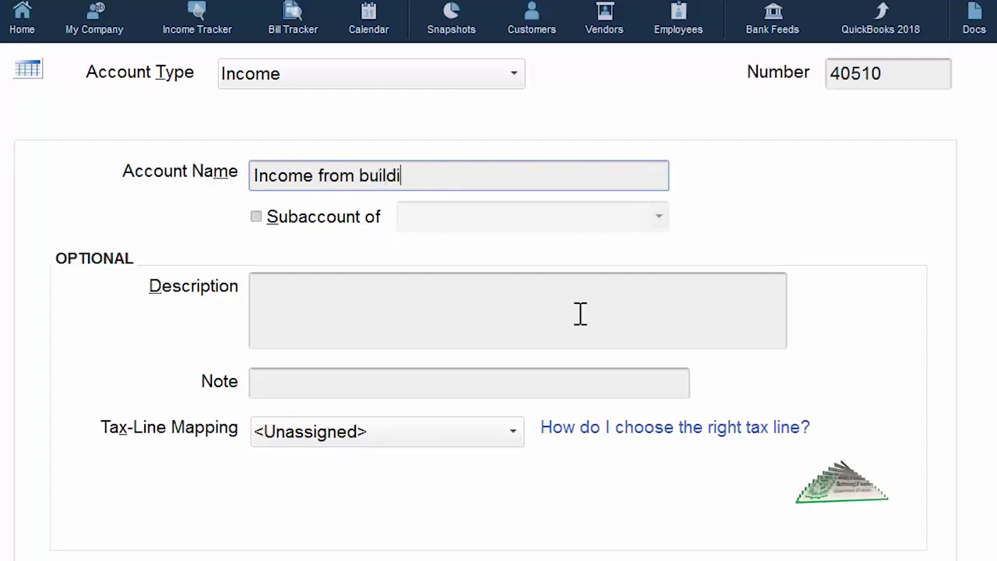
text(terial)
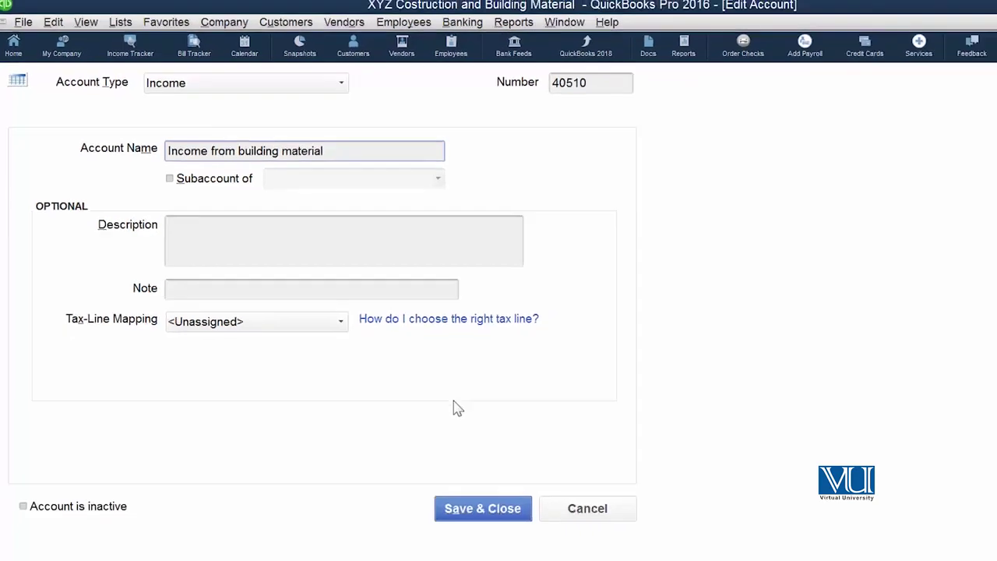
click(484, 515)
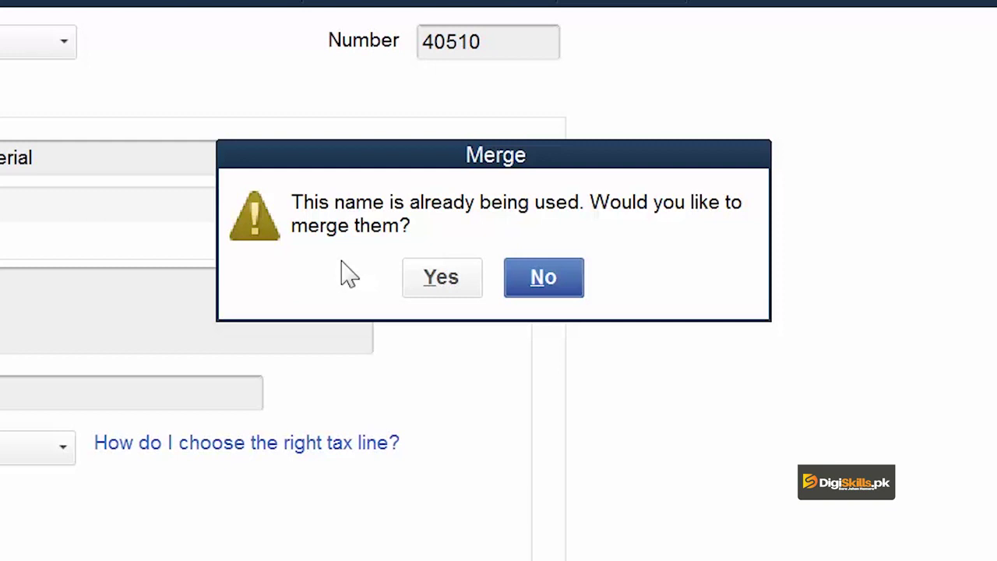
click(428, 285)
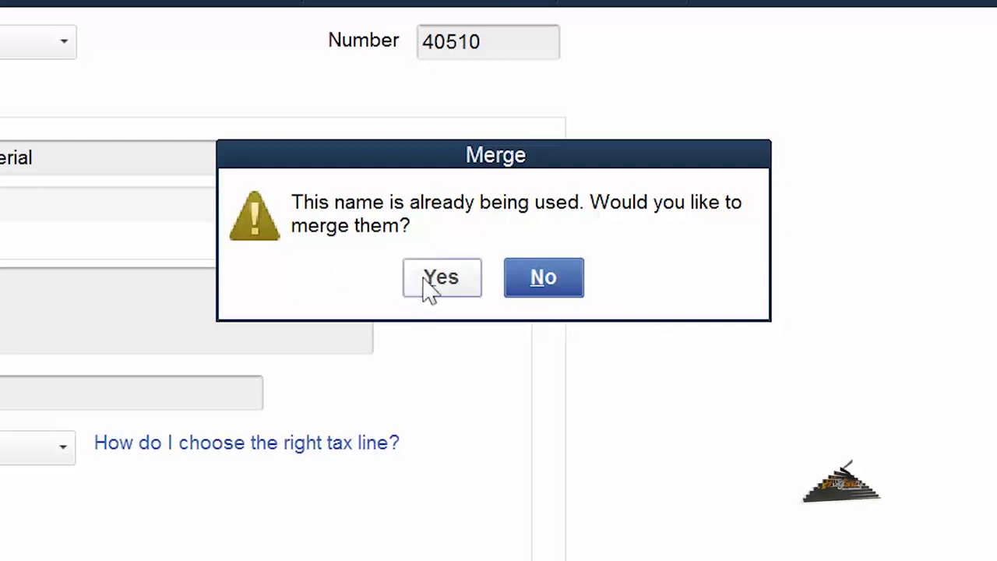